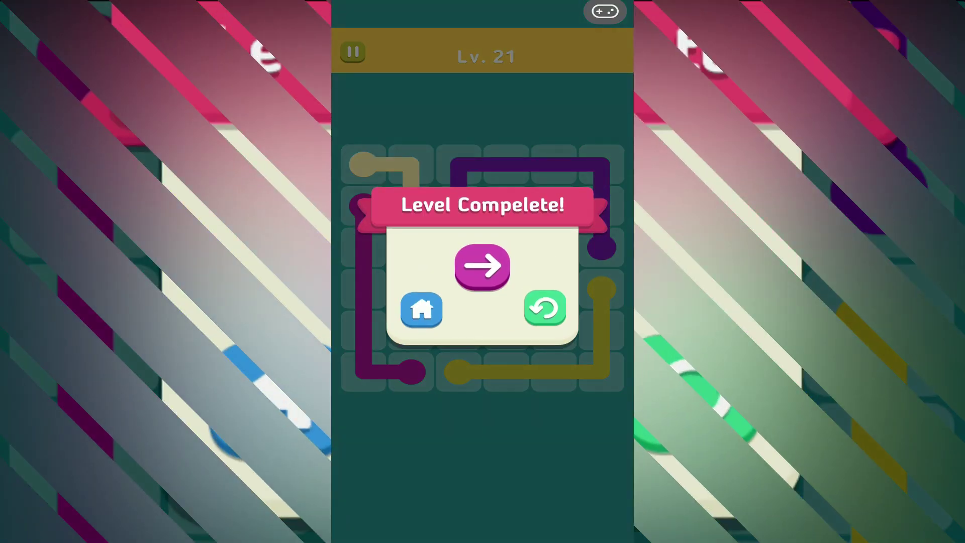
Step: Advance to level 22 and link blue and yellow, trying magenta and red routes along the bottom
{"action": "left_click", "coordinate": [482, 265]}
{"action": "left_click_drag", "start_coordinate": [424, 219], "coordinate": [600, 218]}
{"action": "left_click_drag", "start_coordinate": [599, 166], "coordinate": [367, 368]}
{"action": "left_click_drag", "start_coordinate": [483, 319], "coordinate": [482, 369]}
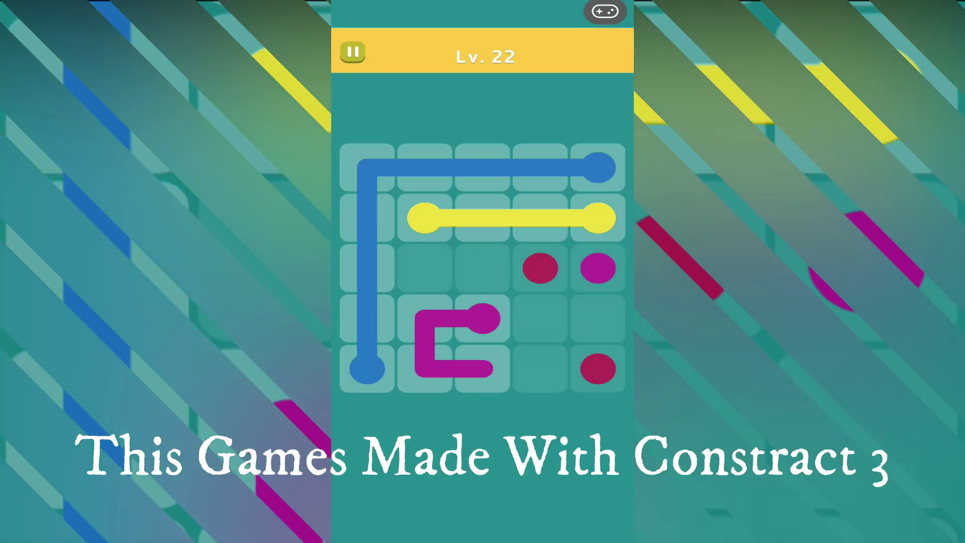
{"action": "left_click_drag", "start_coordinate": [483, 319], "coordinate": [425, 369]}
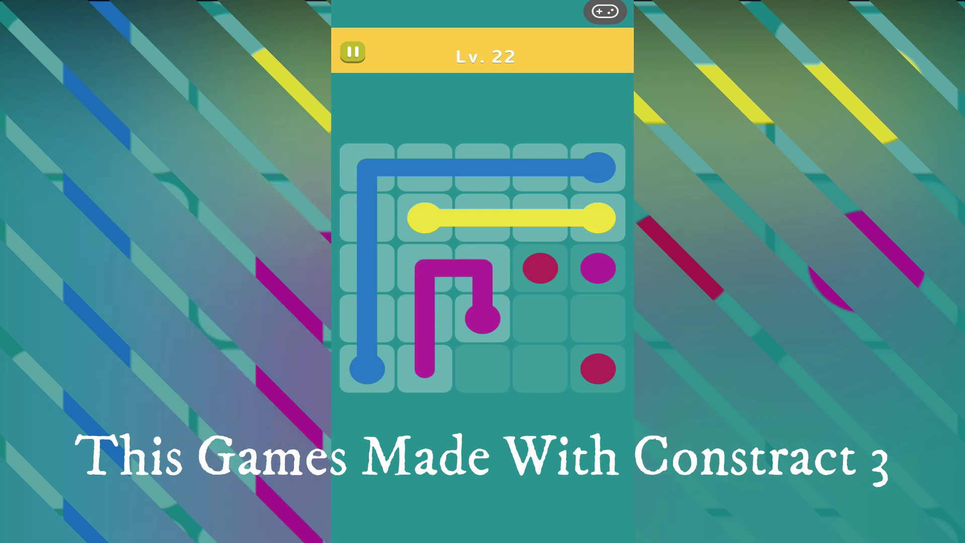
{"action": "left_click", "coordinate": [483, 319]}
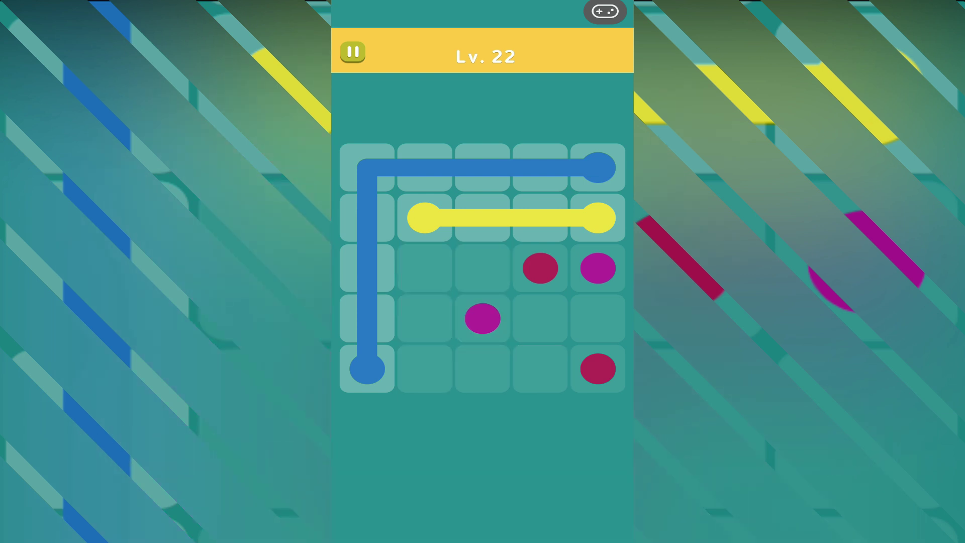
{"action": "mouse_move", "coordinate": [541, 269]}
{"action": "left_mouse_down"}
{"action": "mouse_move", "coordinate": [540, 318]}
{"action": "mouse_move", "coordinate": [599, 369]}
{"action": "left_mouse_up"}
{"action": "left_click_drag", "start_coordinate": [483, 319], "coordinate": [540, 369]}
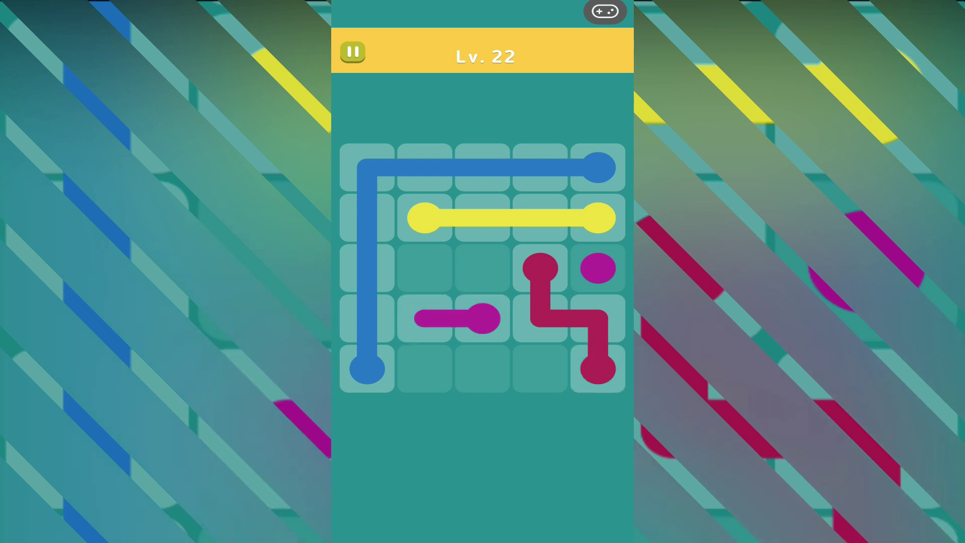
{"action": "left_click", "coordinate": [482, 345]}
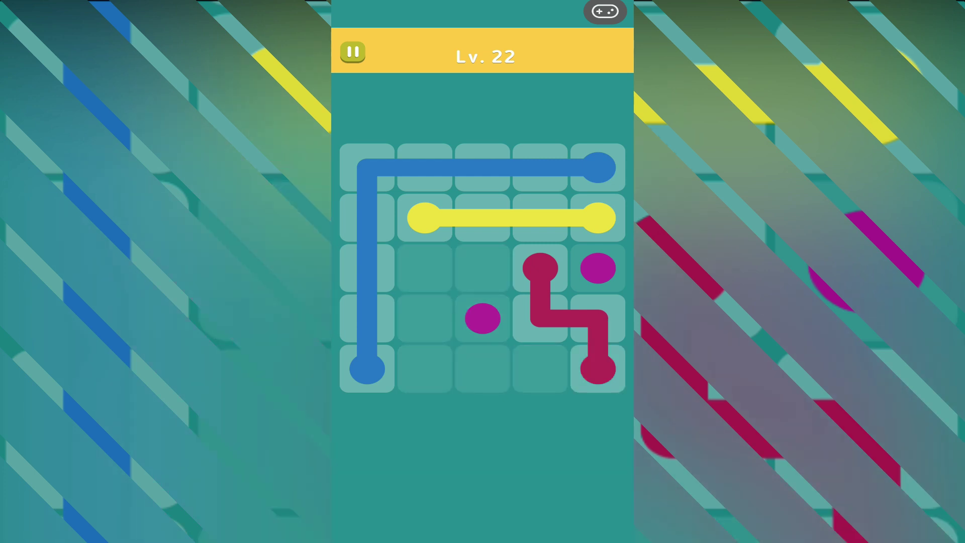
Step: Reroute yellow, red and magenta so every pair connects and level 22 is solved
{"action": "left_click_drag", "start_coordinate": [425, 218], "coordinate": [541, 369]}
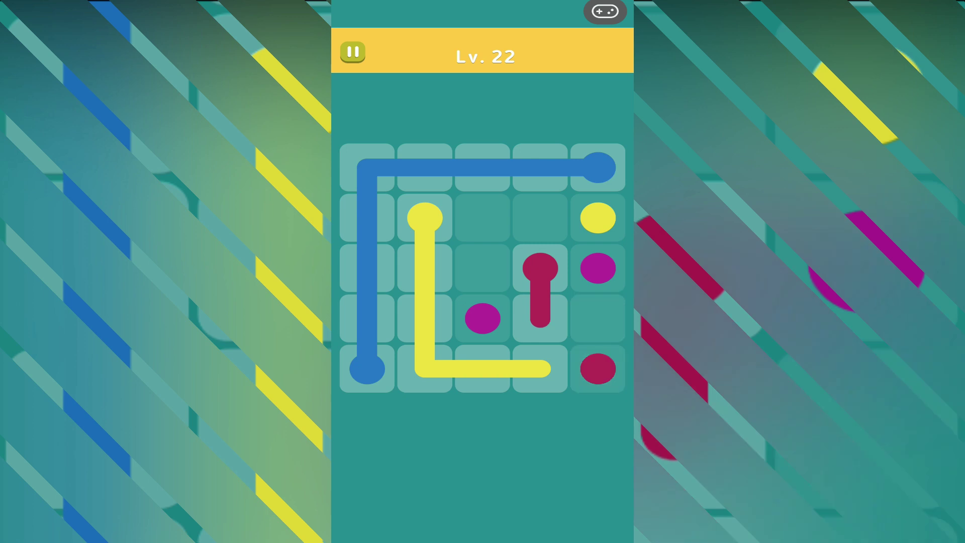
{"action": "left_click_drag", "start_coordinate": [540, 268], "coordinate": [541, 218]}
{"action": "left_click_drag", "start_coordinate": [598, 269], "coordinate": [483, 319]}
{"action": "left_click_drag", "start_coordinate": [425, 219], "coordinate": [483, 219]}
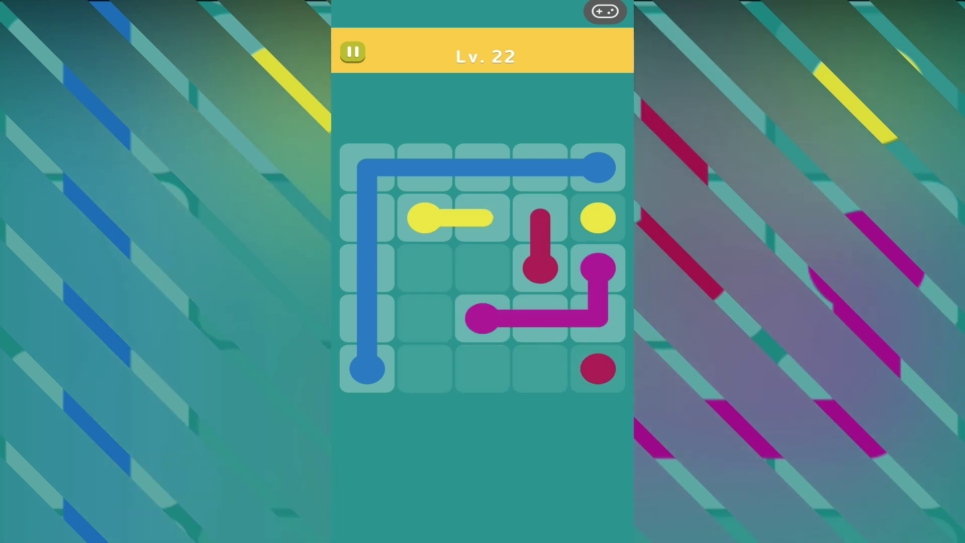
{"action": "left_click_drag", "start_coordinate": [540, 268], "coordinate": [598, 369]}
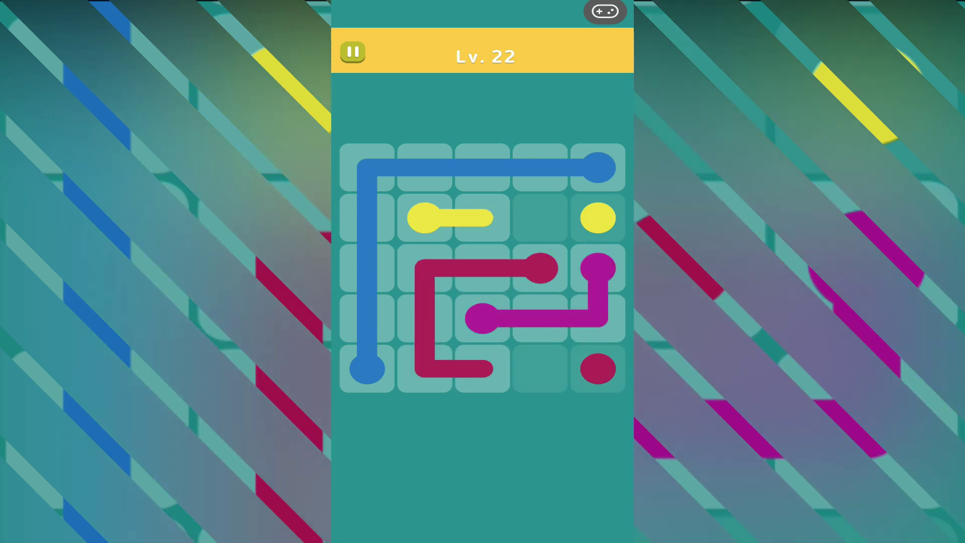
{"action": "left_click_drag", "start_coordinate": [483, 217], "coordinate": [599, 218]}
Step: Start level 23 and link the green, purple, pink, cream and dark-red dots
{"action": "left_click", "coordinate": [483, 266]}
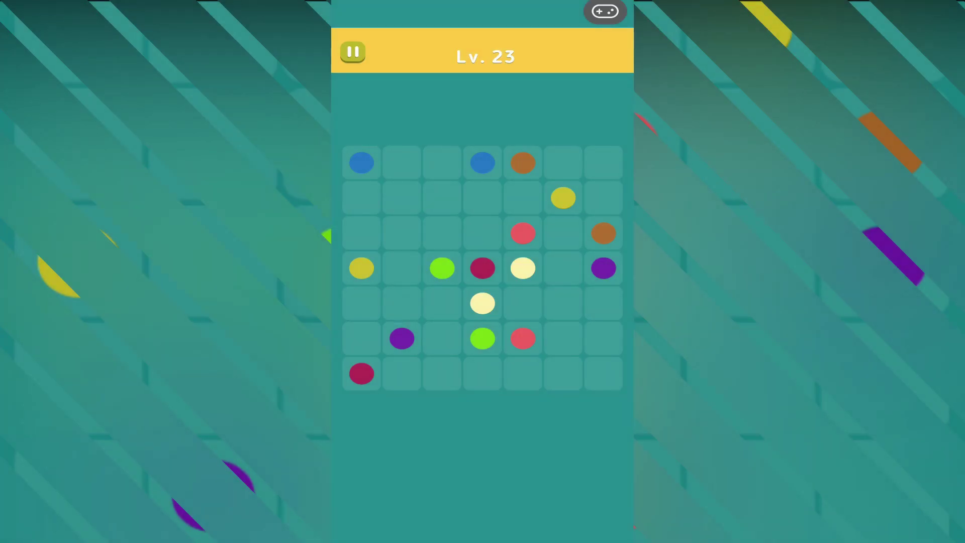
{"action": "left_click_drag", "start_coordinate": [443, 268], "coordinate": [482, 339]}
{"action": "left_click_drag", "start_coordinate": [402, 338], "coordinate": [604, 269]}
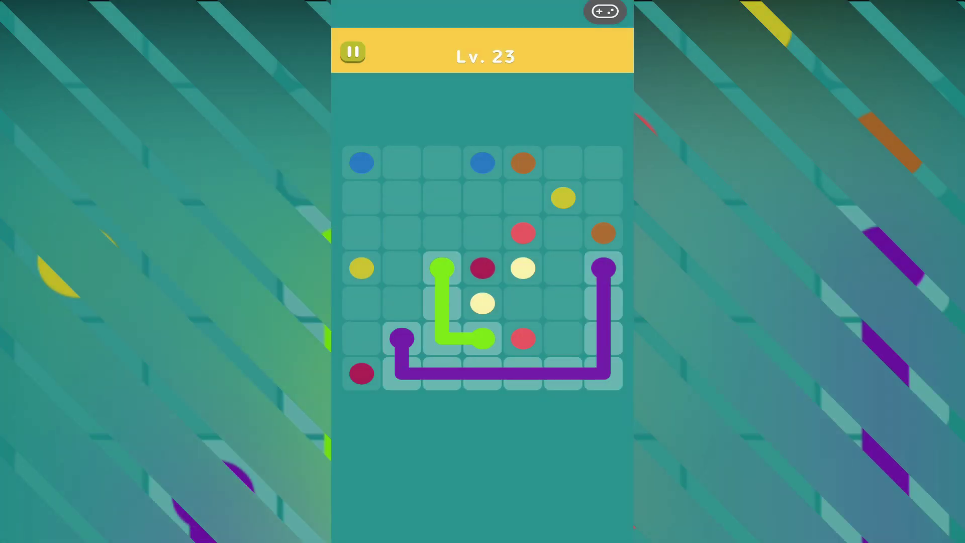
{"action": "left_click_drag", "start_coordinate": [523, 233], "coordinate": [523, 339]}
{"action": "left_click_drag", "start_coordinate": [523, 269], "coordinate": [482, 303]}
{"action": "left_click_drag", "start_coordinate": [482, 269], "coordinate": [483, 198]}
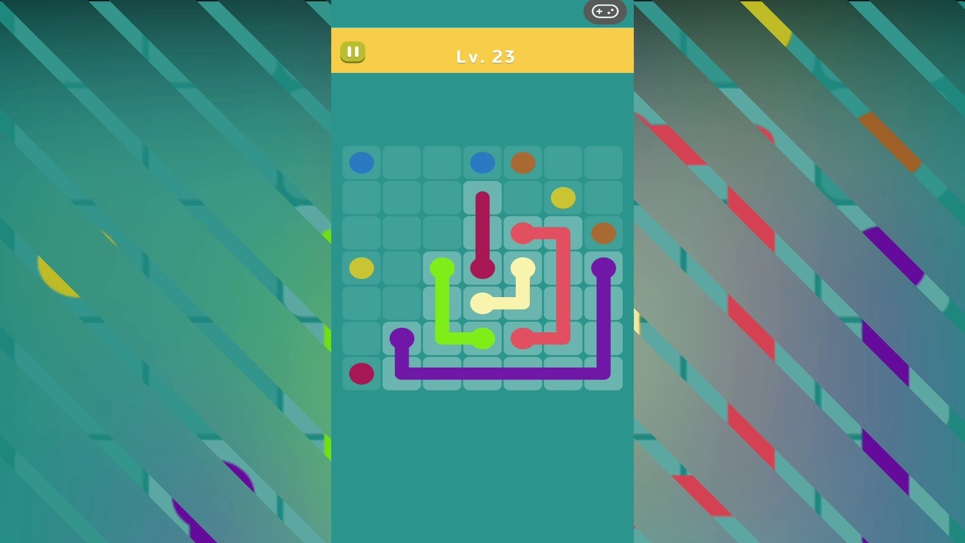
{"action": "left_click_drag", "start_coordinate": [483, 269], "coordinate": [402, 304]}
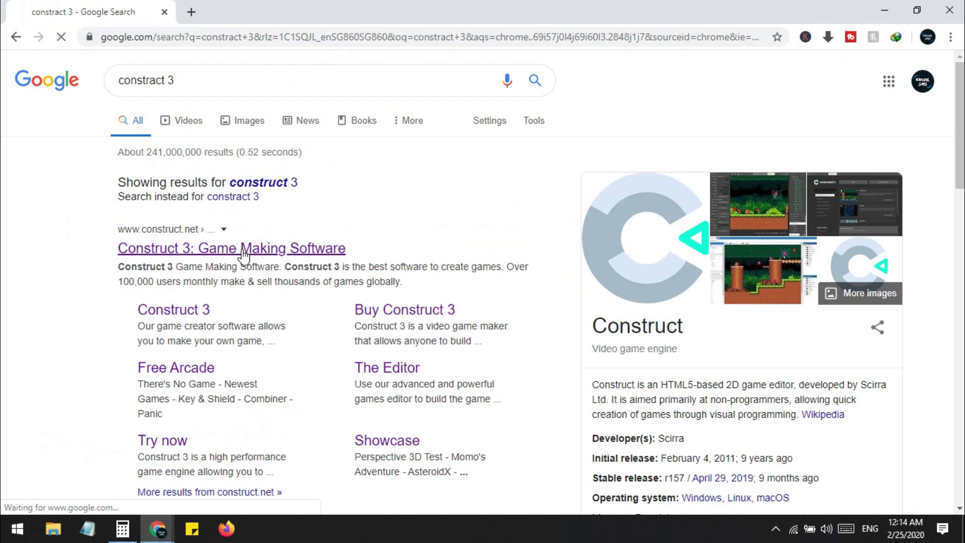
Step: View Construct 3's Individual license plans on construct.net, highlight the monthly price, then minimise Chrome
{"action": "left_click", "coordinate": [231, 248]}
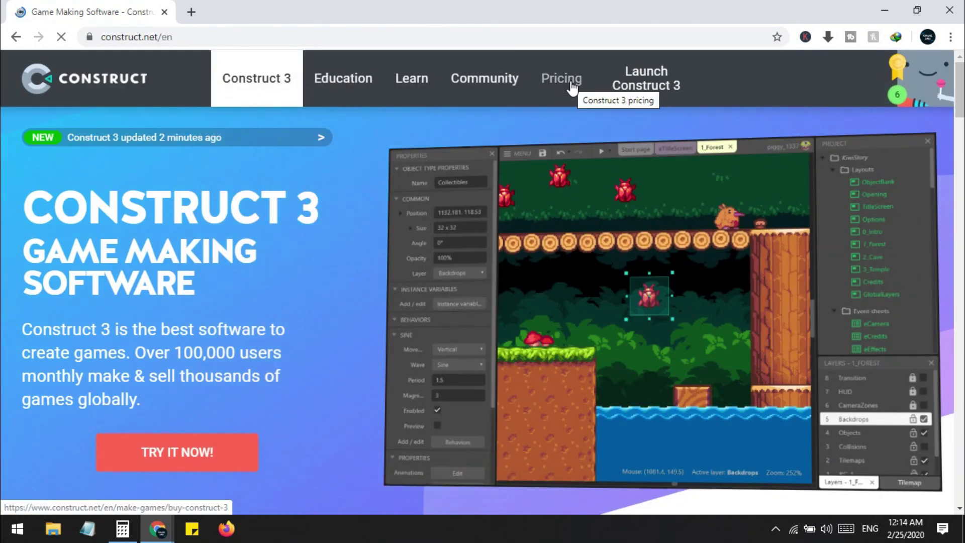
{"action": "left_click", "coordinate": [562, 79]}
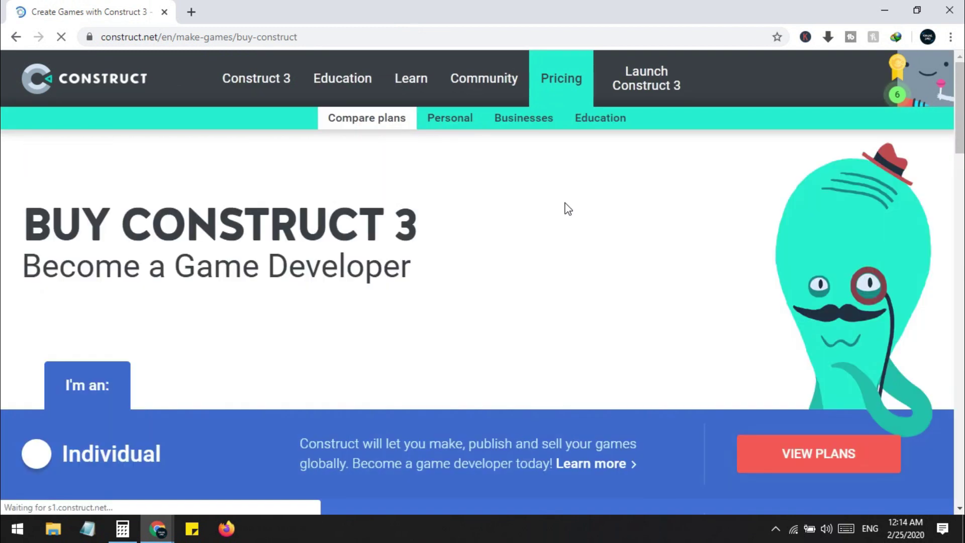
{"action": "scroll", "coordinate": [568, 208], "scroll_direction": "down", "scroll_amount": 3}
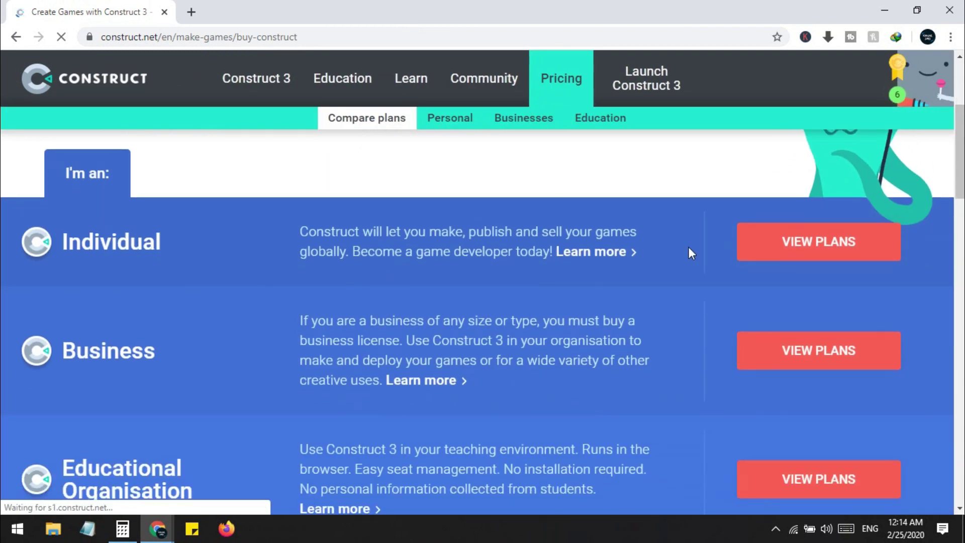
{"action": "left_click", "coordinate": [818, 241]}
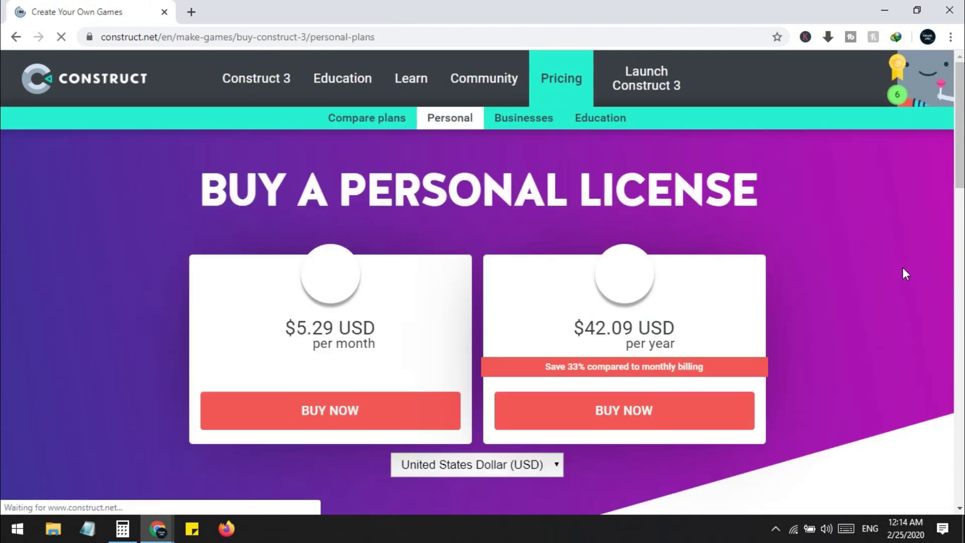
{"action": "scroll", "coordinate": [796, 274], "scroll_direction": "down", "scroll_amount": 1}
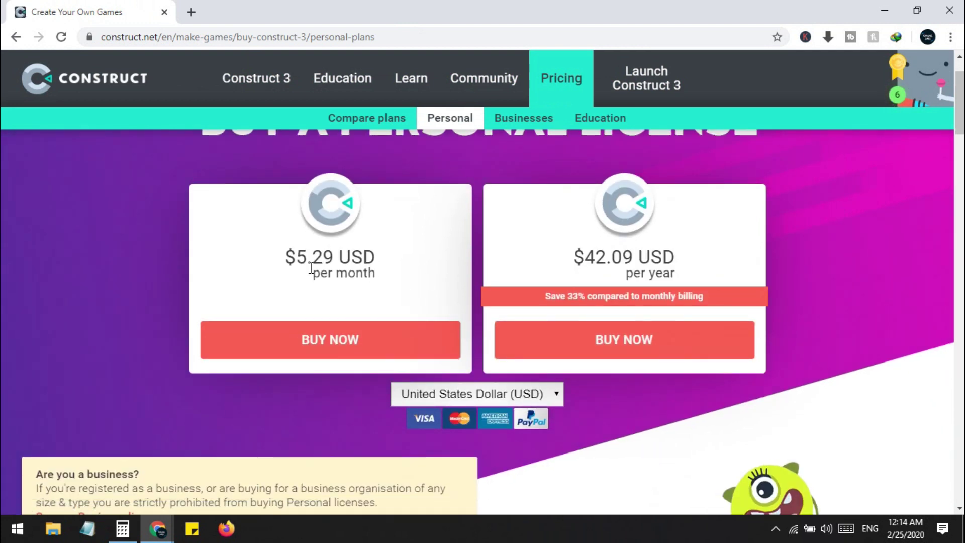
{"action": "left_click_drag", "start_coordinate": [296, 258], "coordinate": [330, 260]}
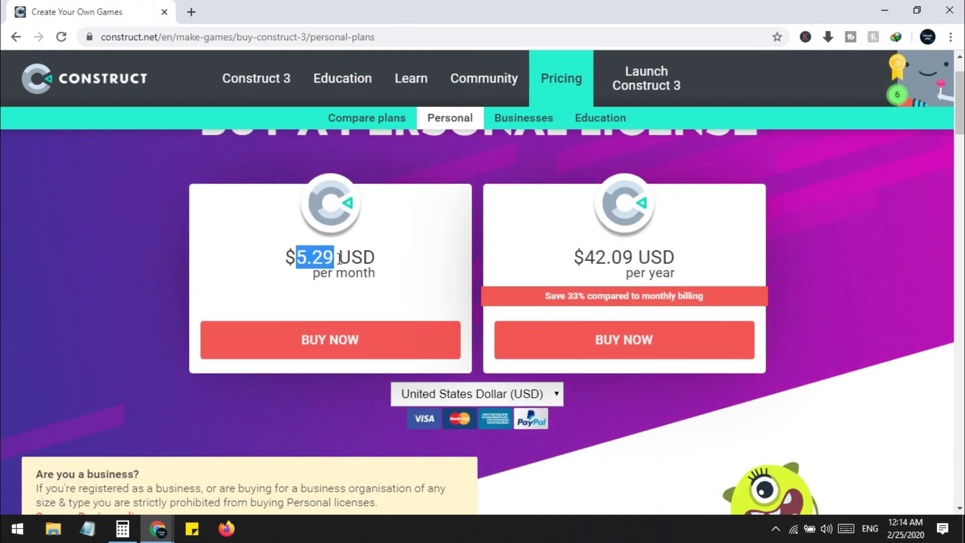
{"action": "left_click", "coordinate": [885, 9]}
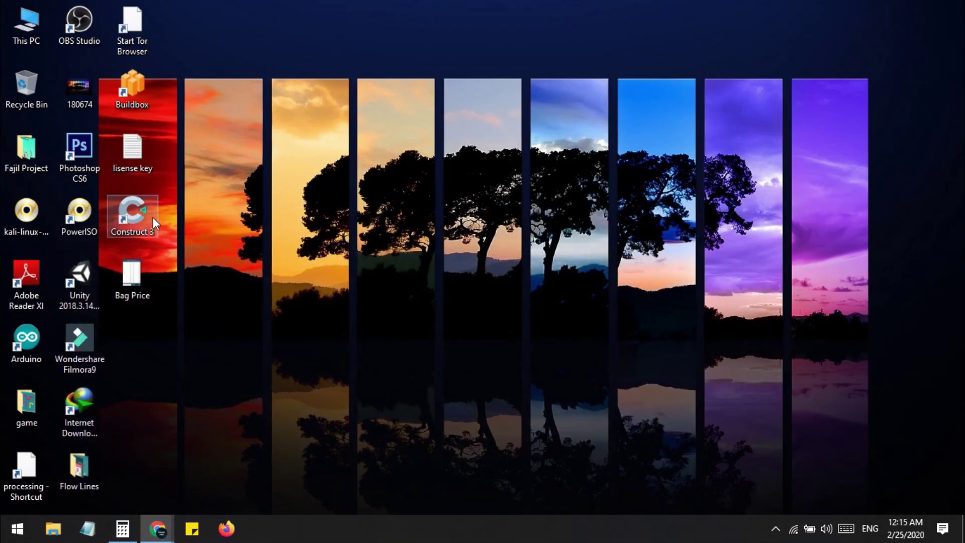
Step: Launch Construct 3 from its desktop icon
{"action": "double_click", "coordinate": [133, 215]}
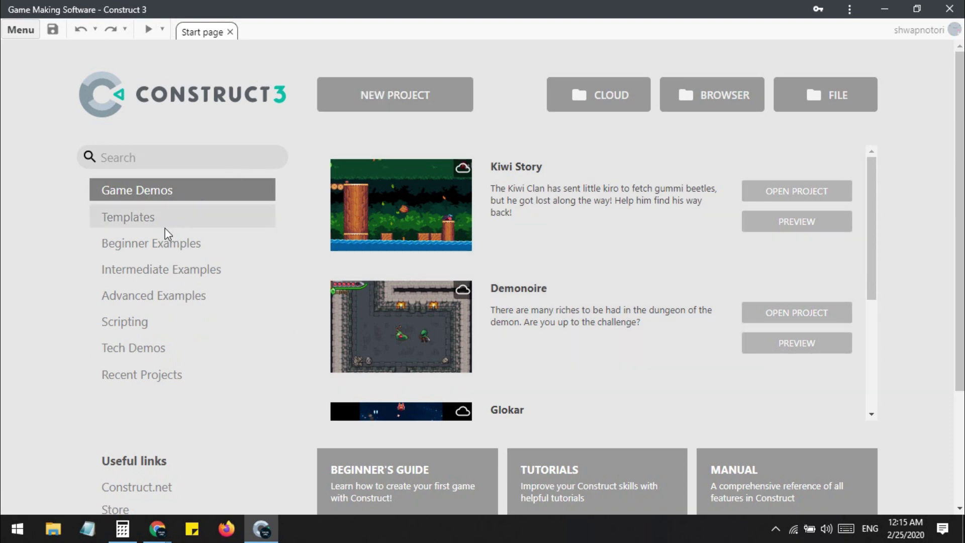
{"action": "left_click", "coordinate": [144, 219]}
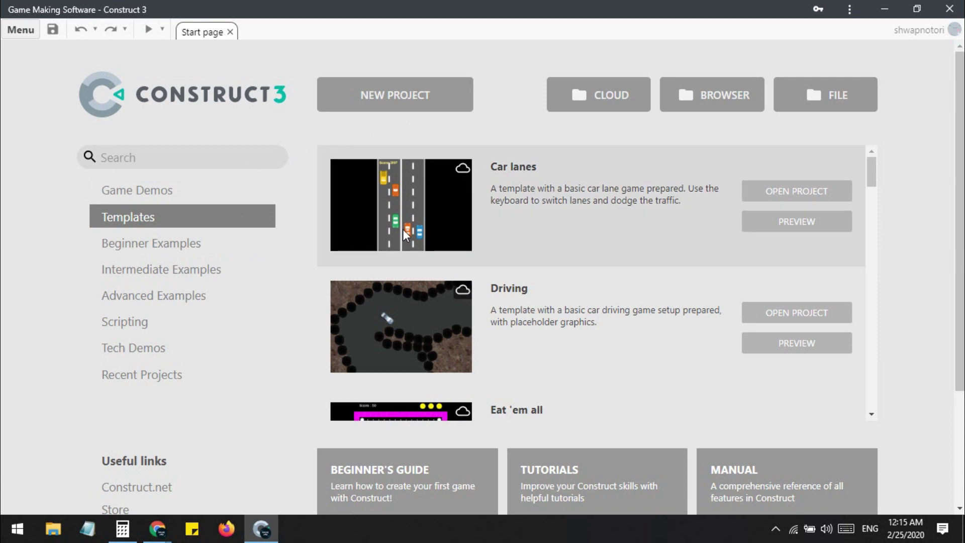
{"action": "scroll", "coordinate": [426, 308], "scroll_direction": "down", "scroll_amount": 3}
{"action": "scroll", "coordinate": [425, 308], "scroll_direction": "down", "scroll_amount": 2}
{"action": "scroll", "coordinate": [423, 325], "scroll_direction": "down", "scroll_amount": 2}
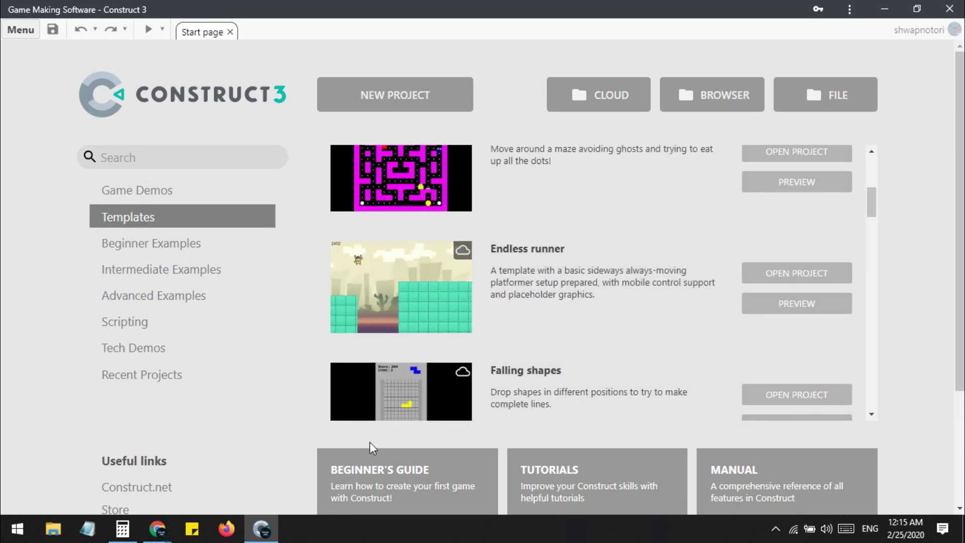
{"action": "scroll", "coordinate": [407, 285], "scroll_direction": "down", "scroll_amount": 2}
{"action": "scroll", "coordinate": [417, 299], "scroll_direction": "down", "scroll_amount": 1}
{"action": "scroll", "coordinate": [417, 333], "scroll_direction": "down", "scroll_amount": 1}
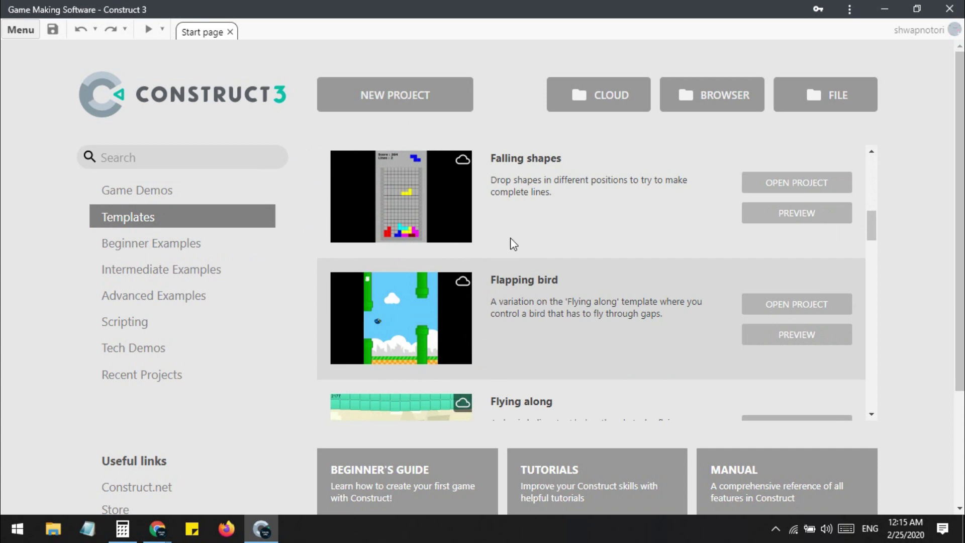
{"action": "left_click", "coordinate": [155, 190]}
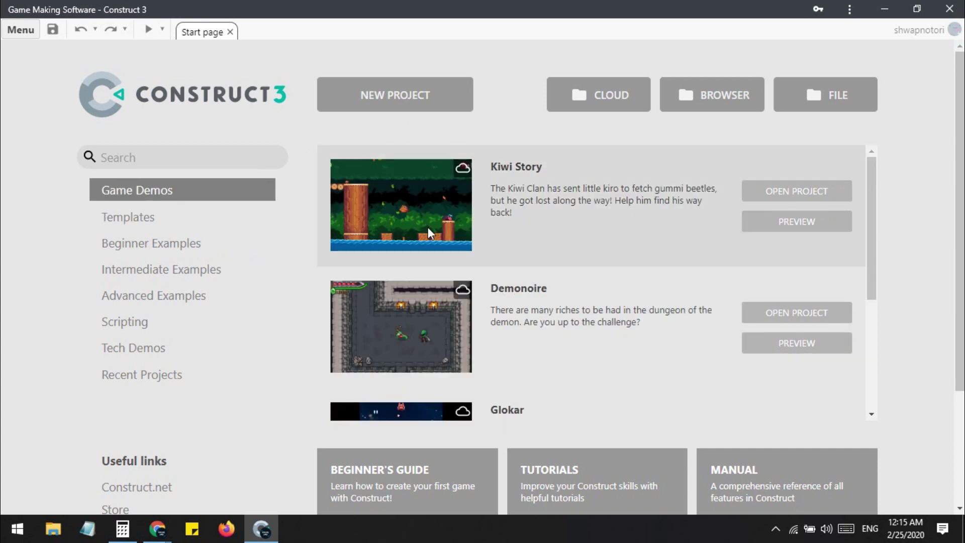
{"action": "scroll", "coordinate": [428, 227], "scroll_direction": "down", "scroll_amount": 3}
{"action": "scroll", "coordinate": [427, 227], "scroll_direction": "down", "scroll_amount": 2}
{"action": "scroll", "coordinate": [428, 227], "scroll_direction": "down", "scroll_amount": 3}
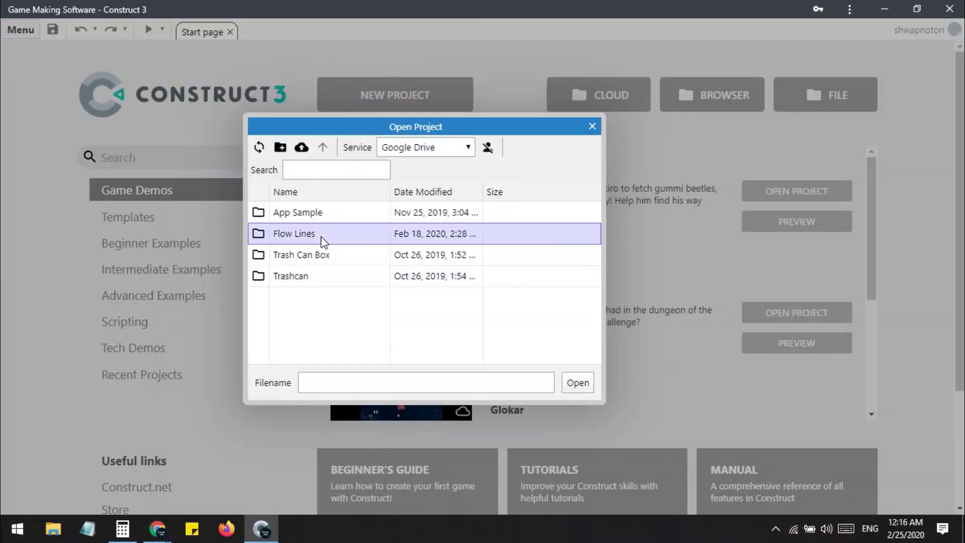
Step: Load the Flow Lines.c3p project from the Google Drive folder
{"action": "double_click", "coordinate": [322, 215]}
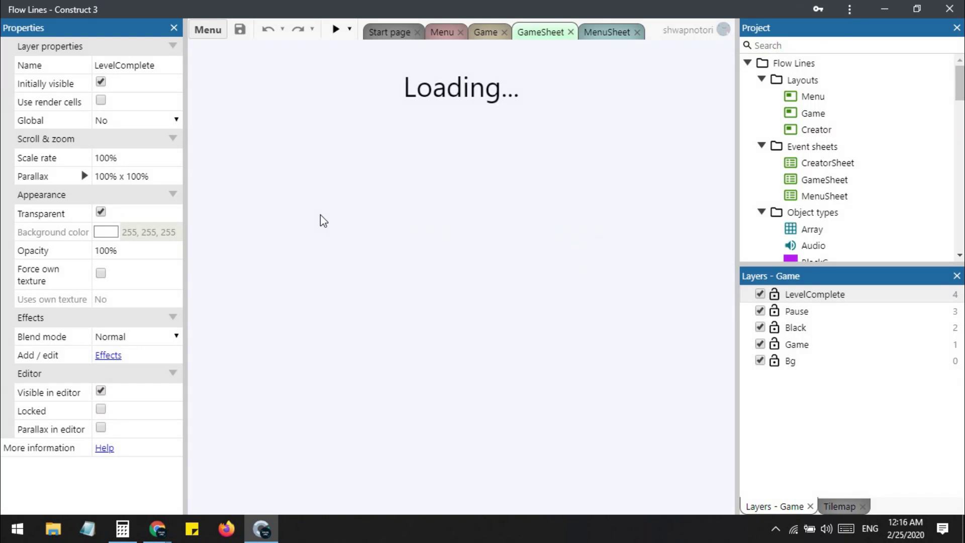
{"action": "scroll", "coordinate": [518, 139], "scroll_direction": "up", "scroll_amount": 1}
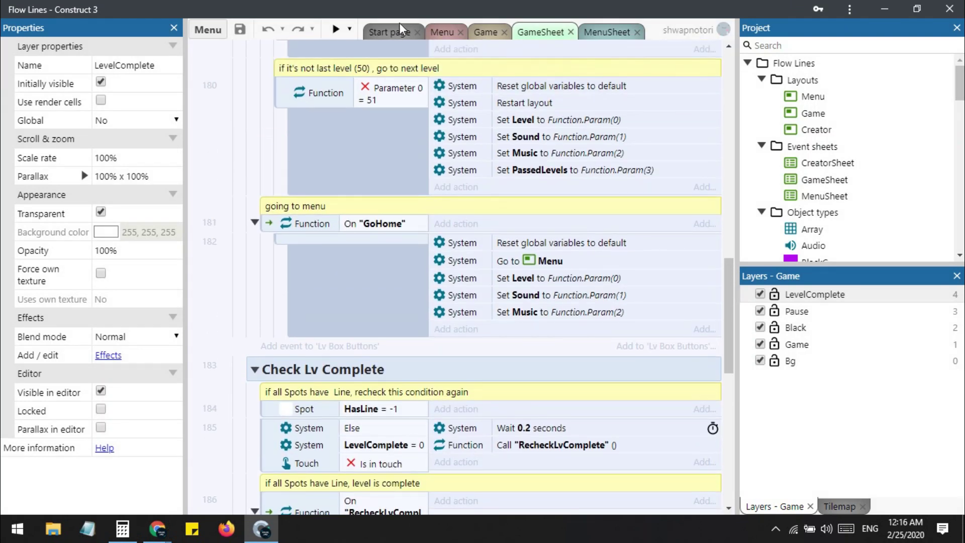
Step: Switch from the Start page to the Flow Lines Menu layout
{"action": "left_click", "coordinate": [393, 32]}
{"action": "left_click", "coordinate": [445, 31]}
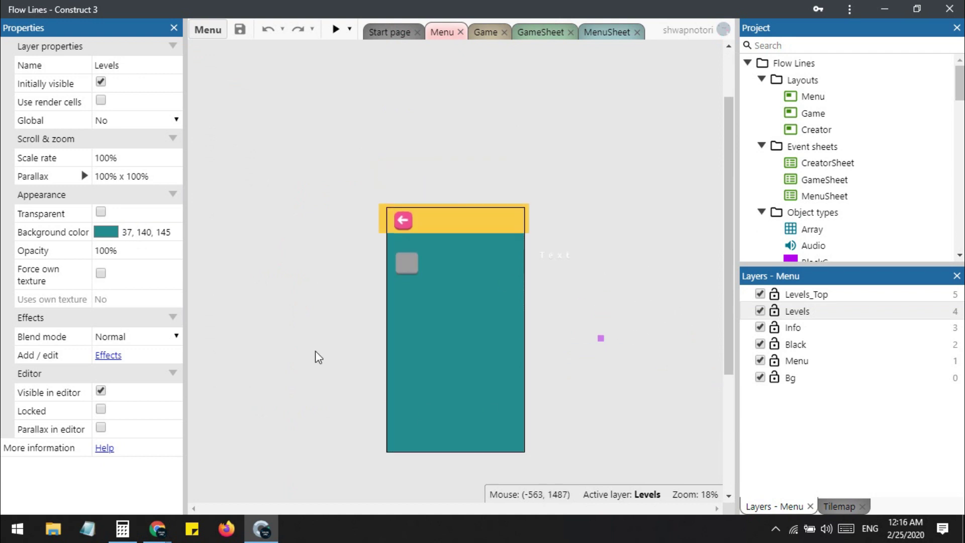
{"action": "scroll", "coordinate": [317, 356], "scroll_direction": "up", "scroll_amount": 3}
{"action": "scroll", "coordinate": [317, 356], "scroll_direction": "down", "scroll_amount": 2}
{"action": "scroll", "coordinate": [317, 356], "scroll_direction": "down", "scroll_amount": 1}
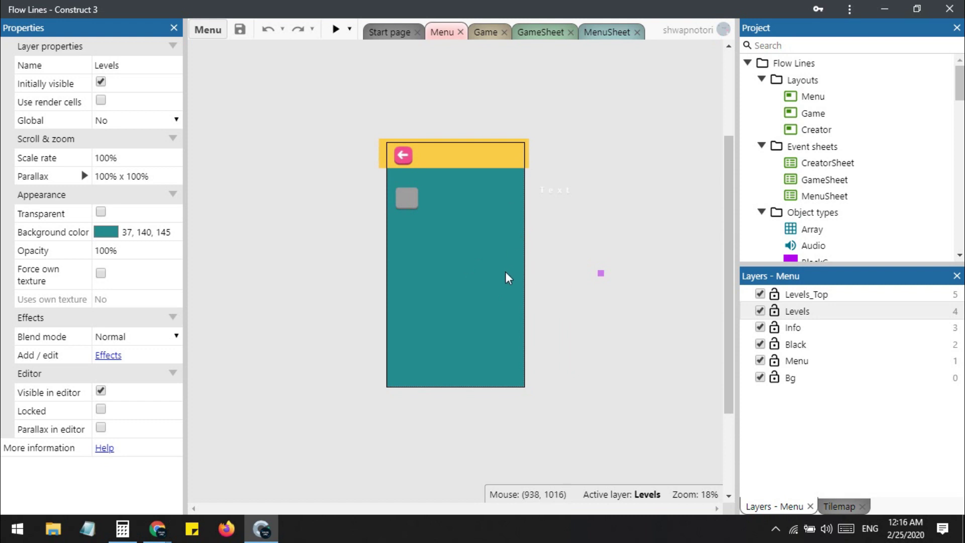
Step: Start a project export with Facebook Instant Games as the platform and proceed to its options
{"action": "left_click", "coordinate": [648, 218]}
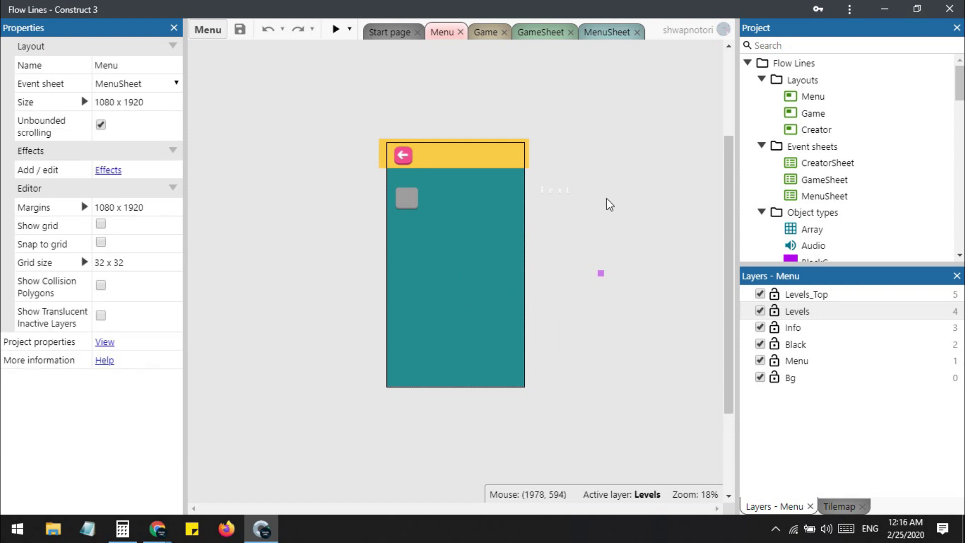
{"action": "left_click", "coordinate": [215, 35]}
{"action": "mouse_move", "coordinate": [240, 60]}
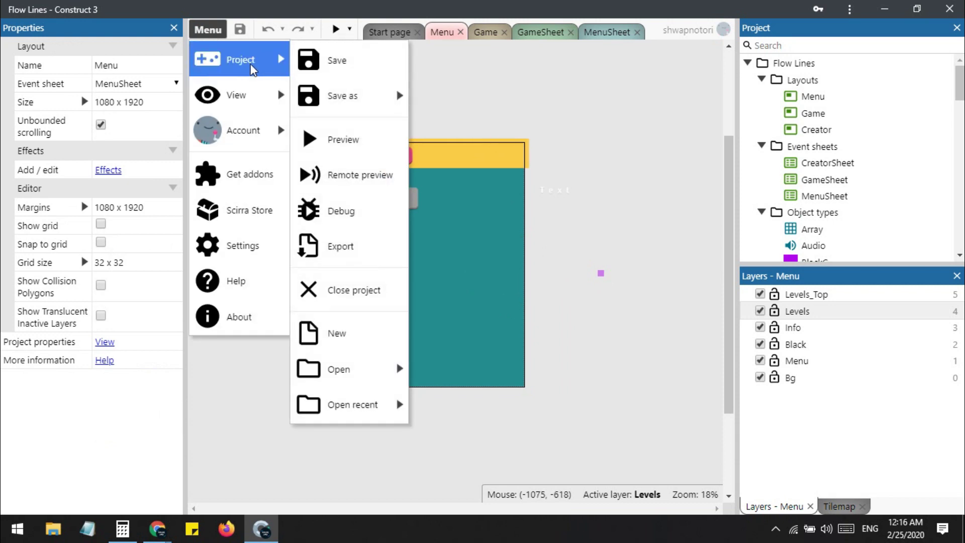
{"action": "left_click", "coordinate": [344, 252]}
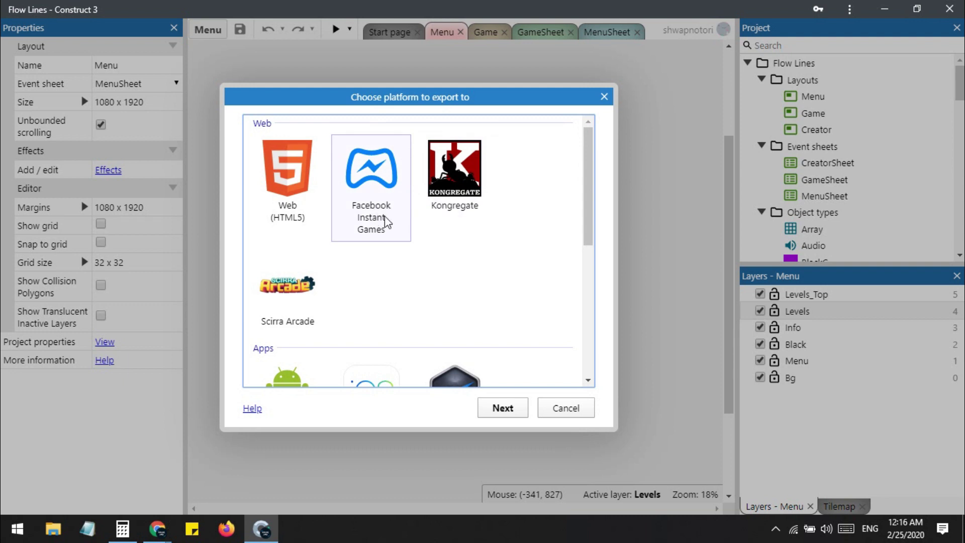
{"action": "left_click", "coordinate": [386, 218]}
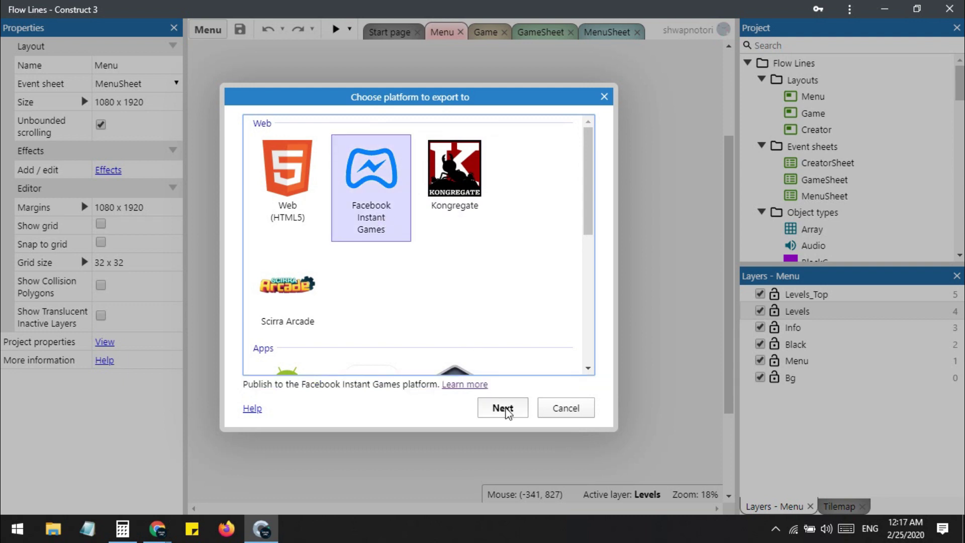
{"action": "left_click", "coordinate": [503, 408]}
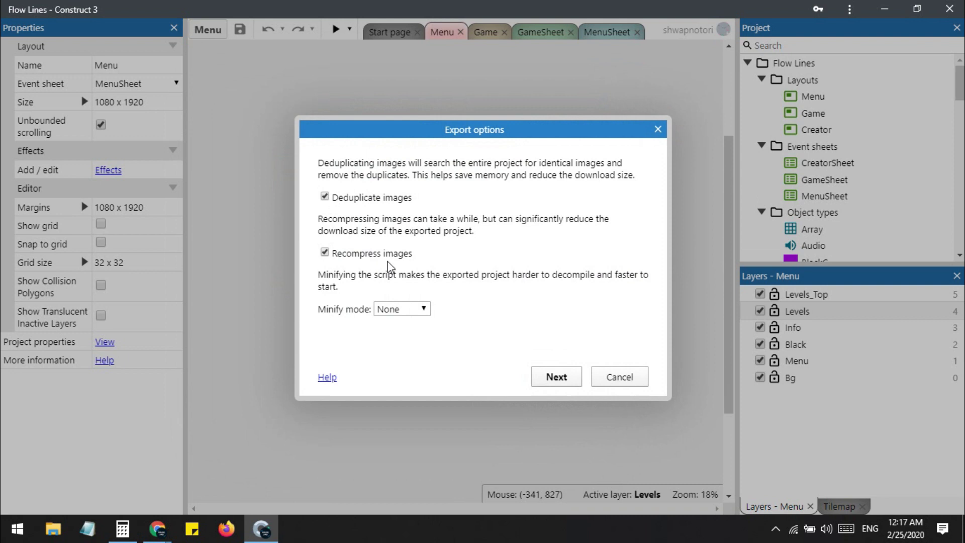
Step: Run the export, download Flow Lines.zip from the report and open it
{"action": "left_click", "coordinate": [558, 374]}
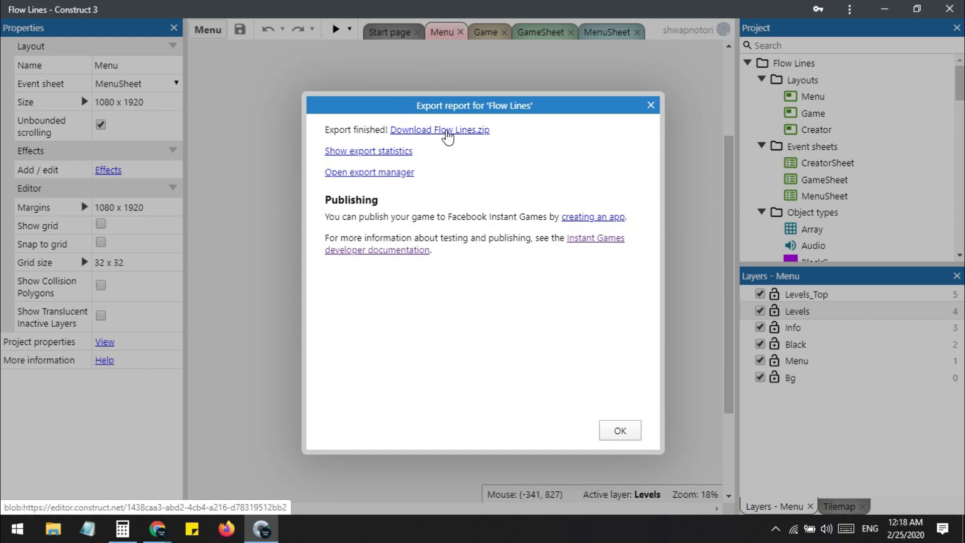
{"action": "left_click", "coordinate": [475, 136]}
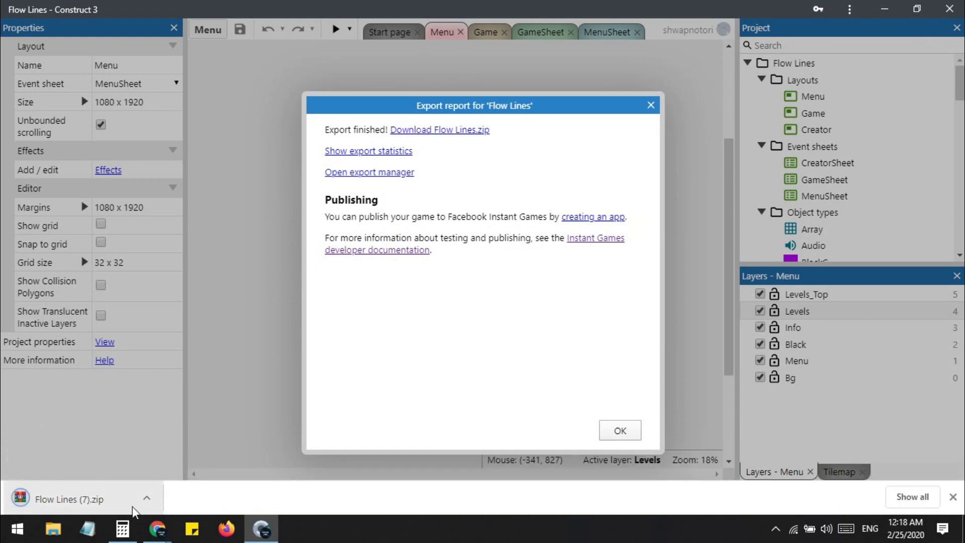
{"action": "left_click", "coordinate": [75, 504]}
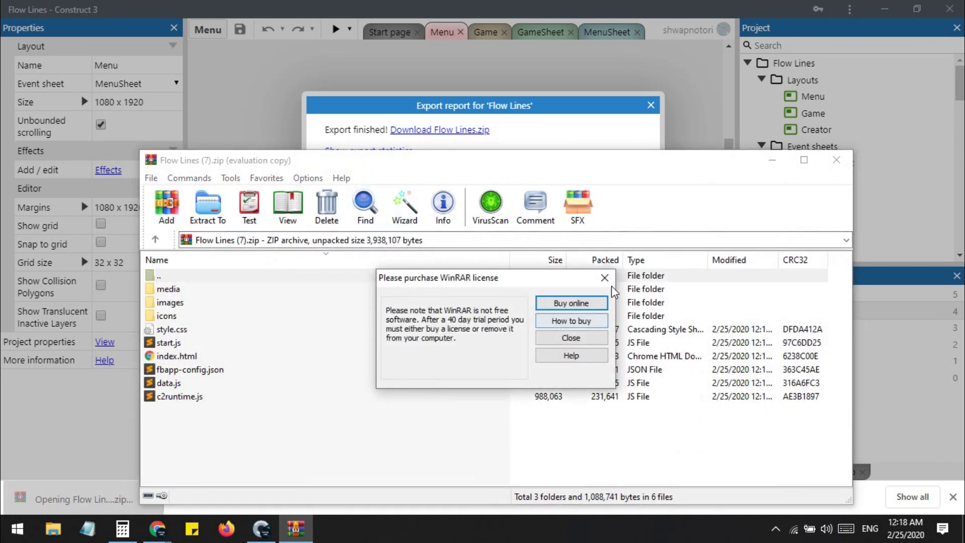
Step: Dismiss WinRAR's license notice, reposition the window to review the archive, then close it
{"action": "key", "text": "Escape"}
{"action": "left_click_drag", "start_coordinate": [594, 168], "coordinate": [600, 91]}
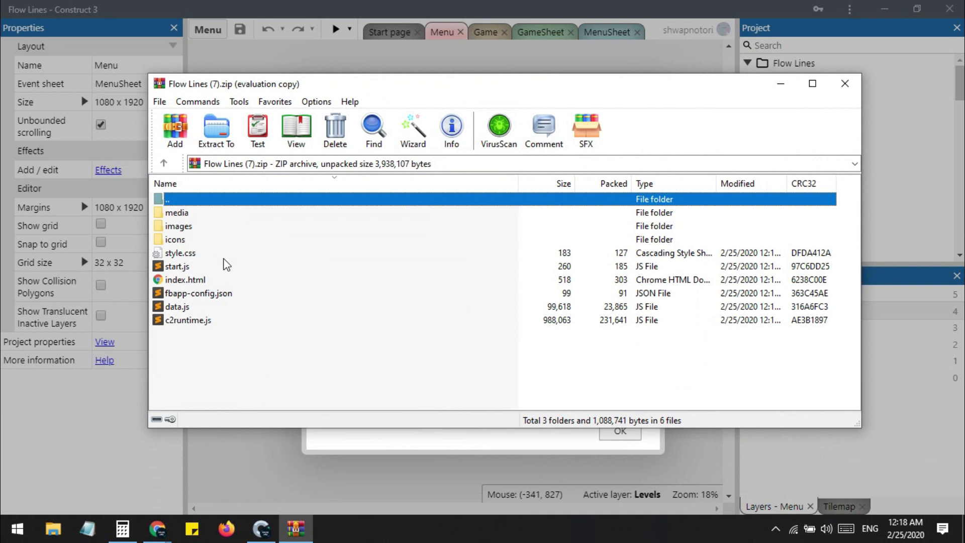
{"action": "left_click_drag", "start_coordinate": [374, 90], "coordinate": [386, 116]}
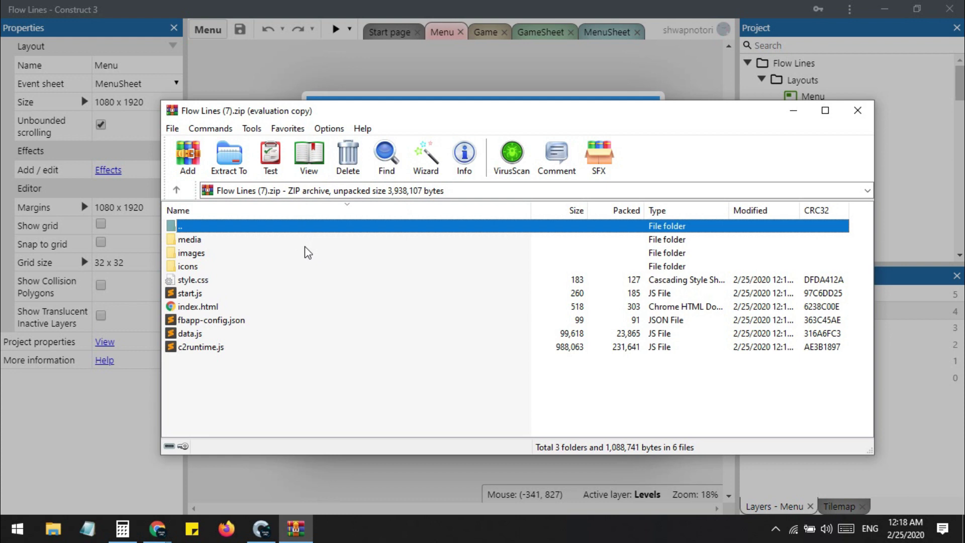
{"action": "left_click", "coordinate": [857, 110]}
Step: Close the export report and review event 189's Show Interstitial ad and Invite actions in GameSheet
{"action": "left_click", "coordinate": [651, 105]}
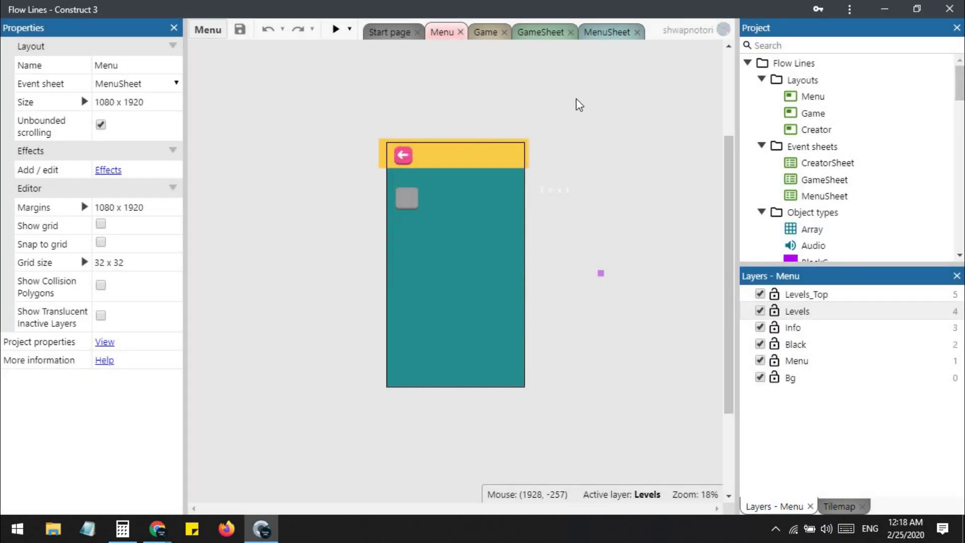
{"action": "left_click", "coordinate": [541, 32]}
{"action": "scroll", "coordinate": [571, 358], "scroll_direction": "down", "scroll_amount": 5}
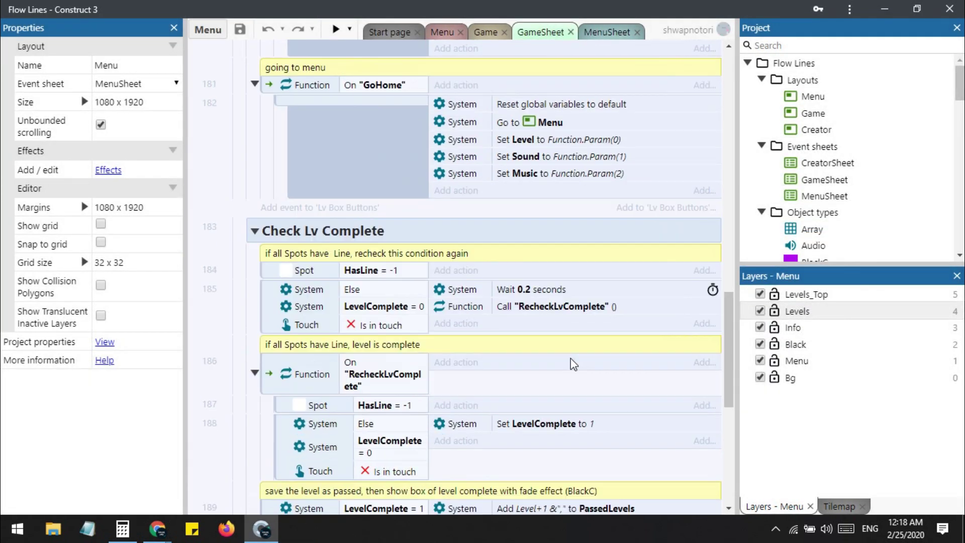
{"action": "scroll", "coordinate": [570, 358], "scroll_direction": "down", "scroll_amount": 5}
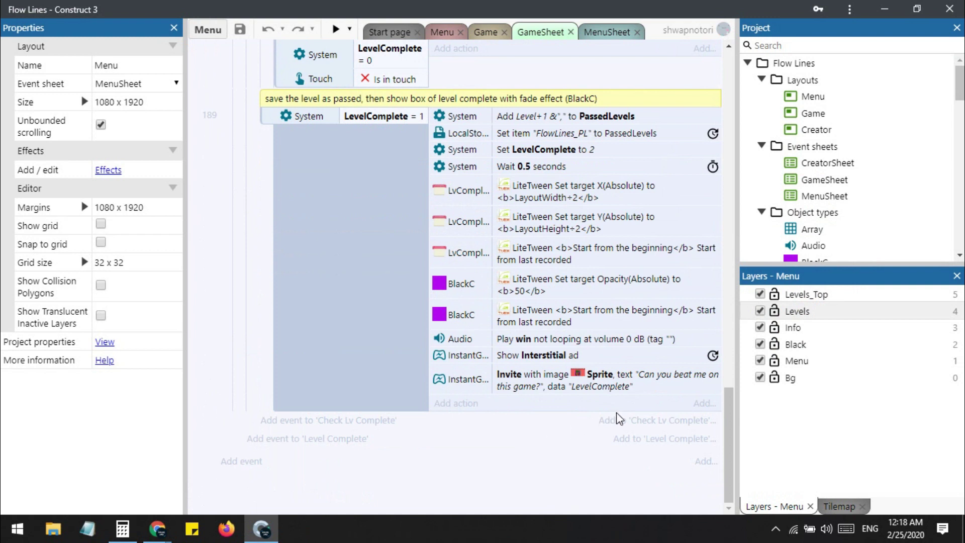
{"action": "left_click", "coordinate": [514, 386]}
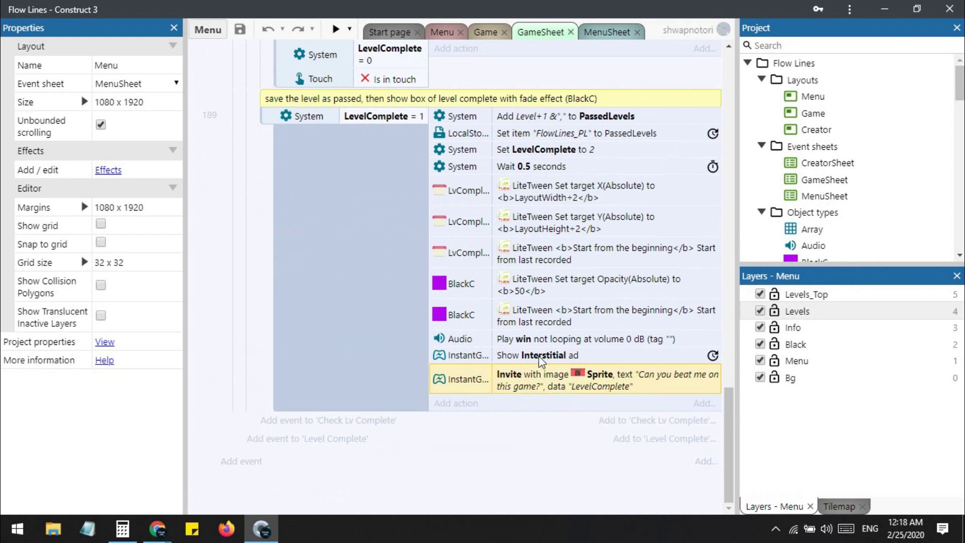
{"action": "left_click", "coordinate": [505, 356]}
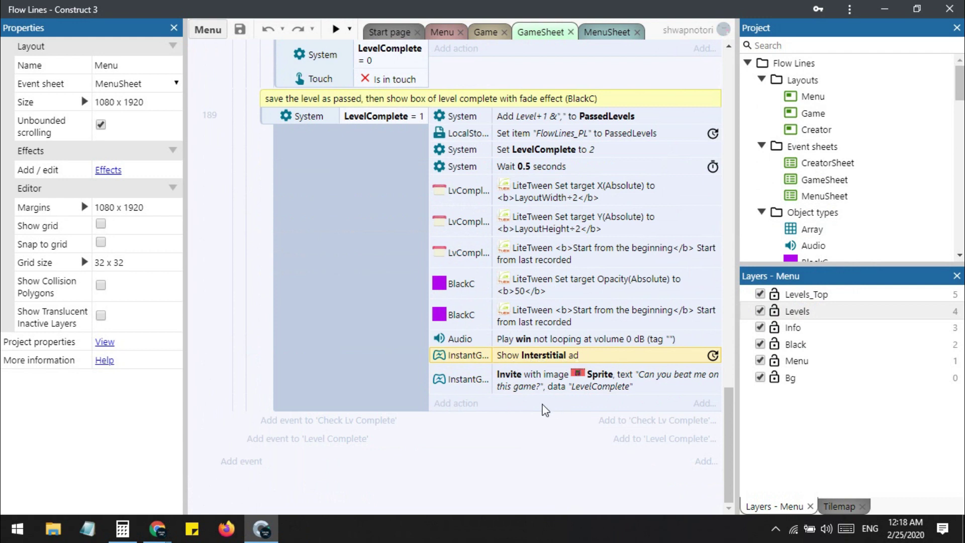
Step: Add an InstantGames 'Create home screen shortcut' action to event 189
{"action": "left_click", "coordinate": [456, 403]}
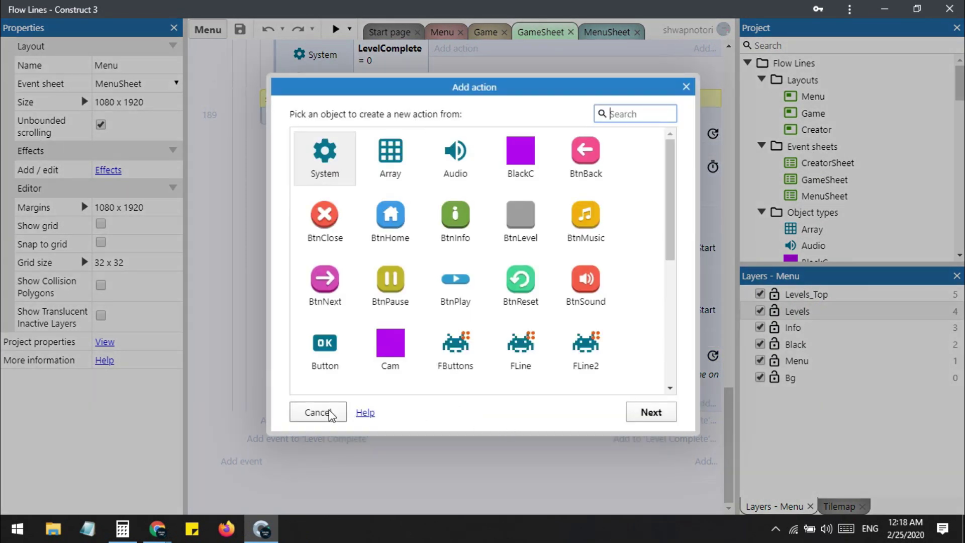
{"action": "left_click", "coordinate": [316, 412]}
{"action": "left_click", "coordinate": [456, 404]}
{"action": "scroll", "coordinate": [466, 288], "scroll_direction": "down", "scroll_amount": 2}
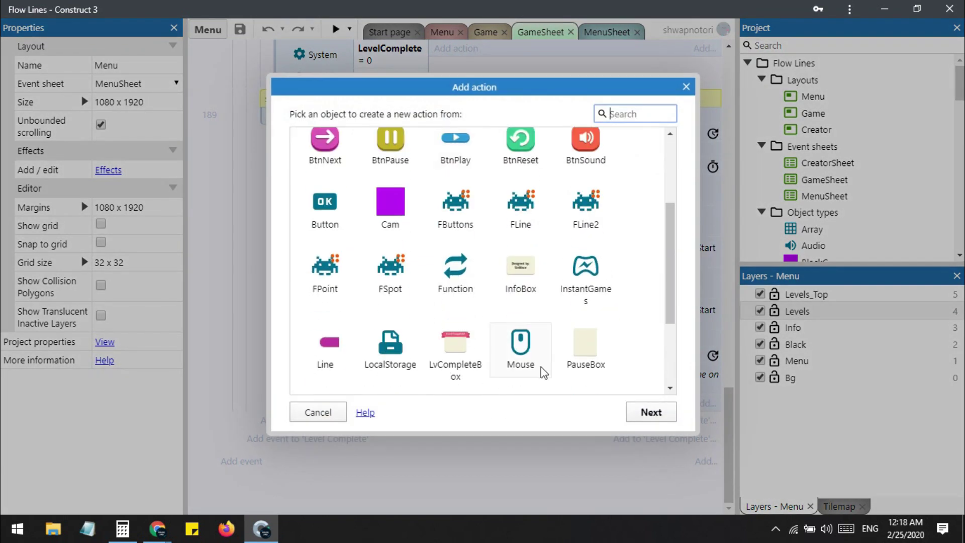
{"action": "left_click_drag", "start_coordinate": [492, 90], "coordinate": [393, 89]}
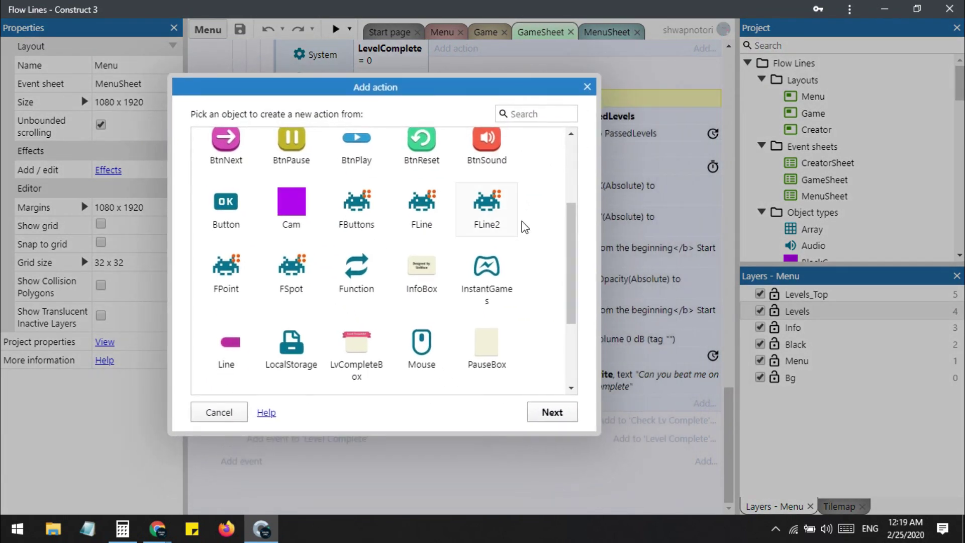
{"action": "double_click", "coordinate": [491, 285]}
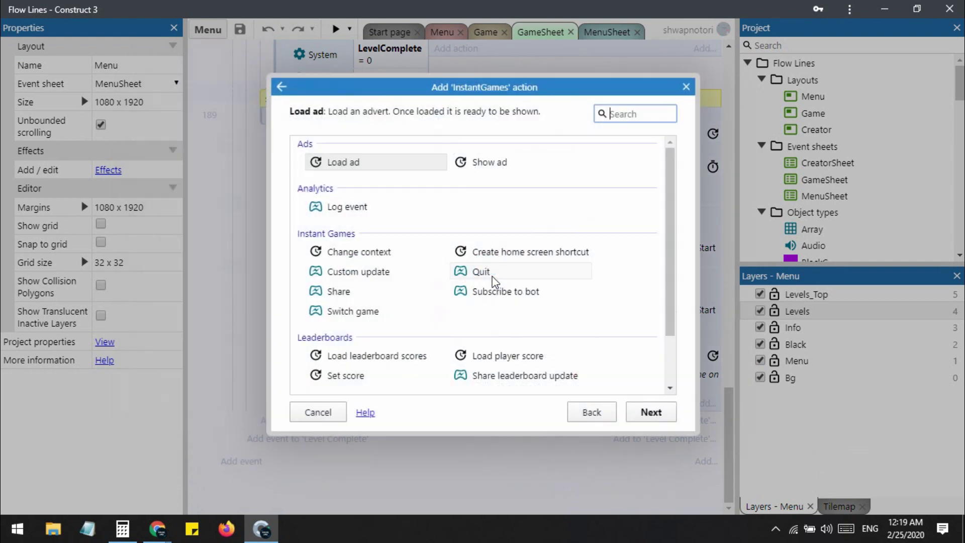
{"action": "scroll", "coordinate": [400, 306], "scroll_direction": "down", "scroll_amount": 2}
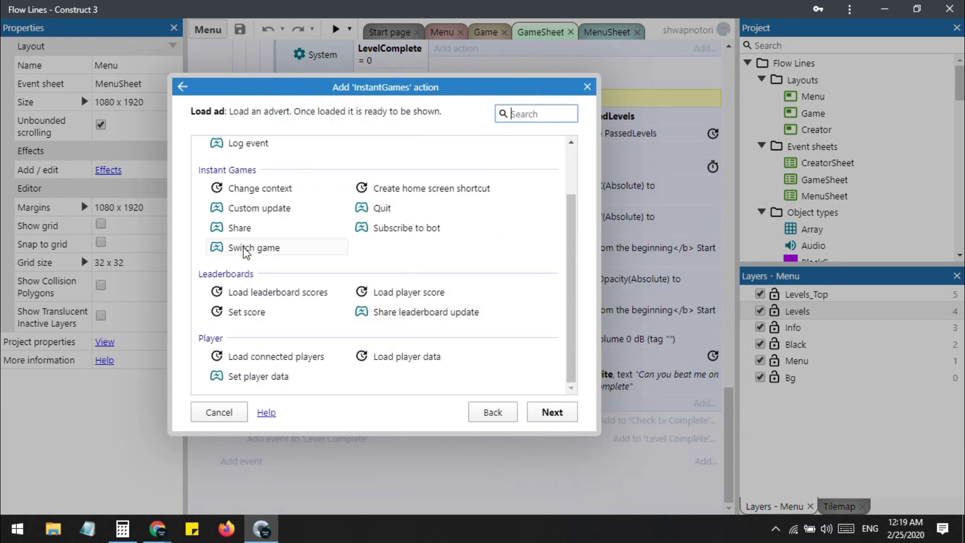
{"action": "scroll", "coordinate": [302, 272], "scroll_direction": "up", "scroll_amount": 2}
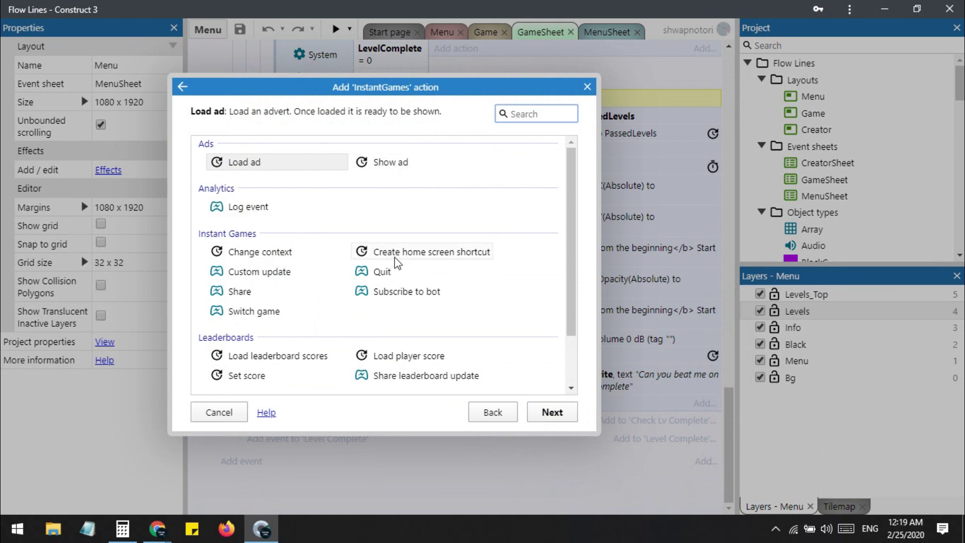
{"action": "scroll", "coordinate": [276, 282], "scroll_direction": "down", "scroll_amount": 2}
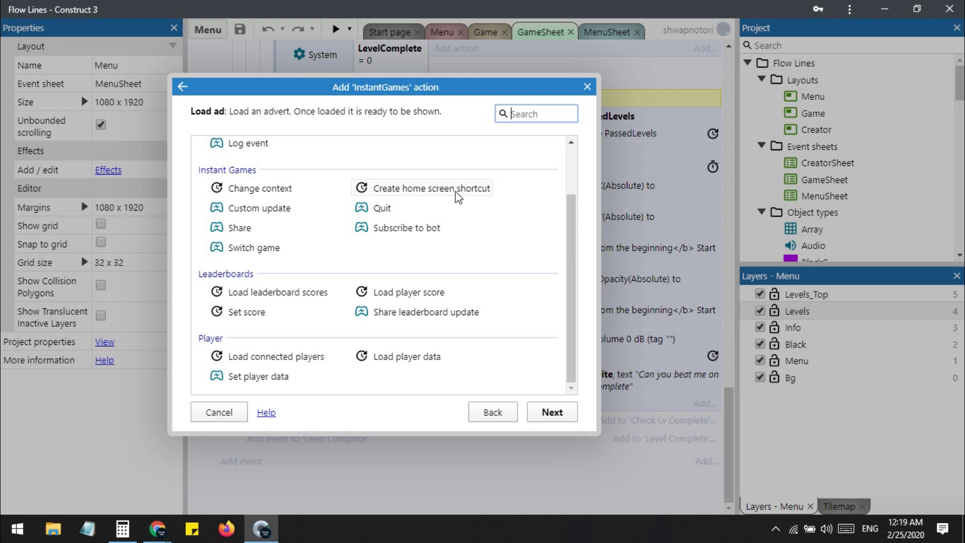
{"action": "double_click", "coordinate": [411, 192]}
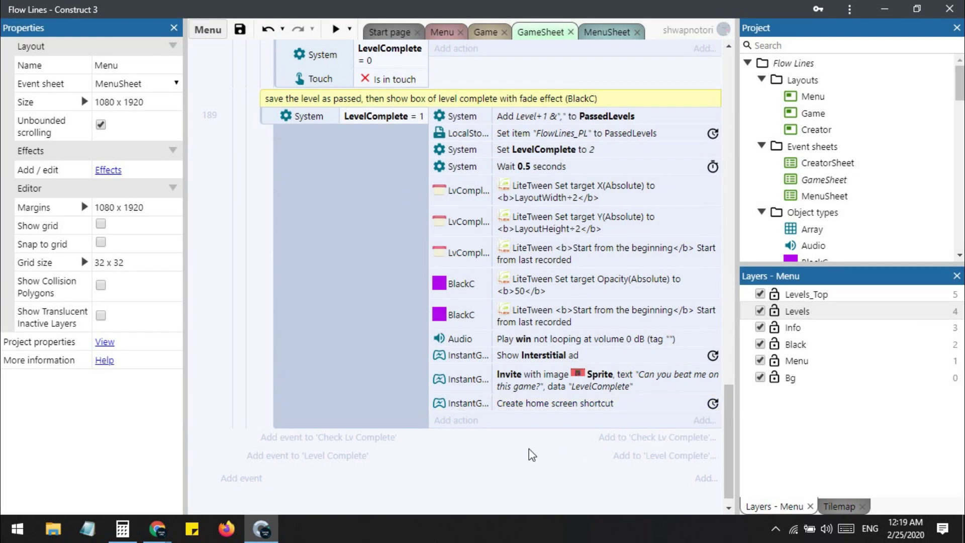
{"action": "scroll", "coordinate": [529, 449], "scroll_direction": "up", "scroll_amount": 2}
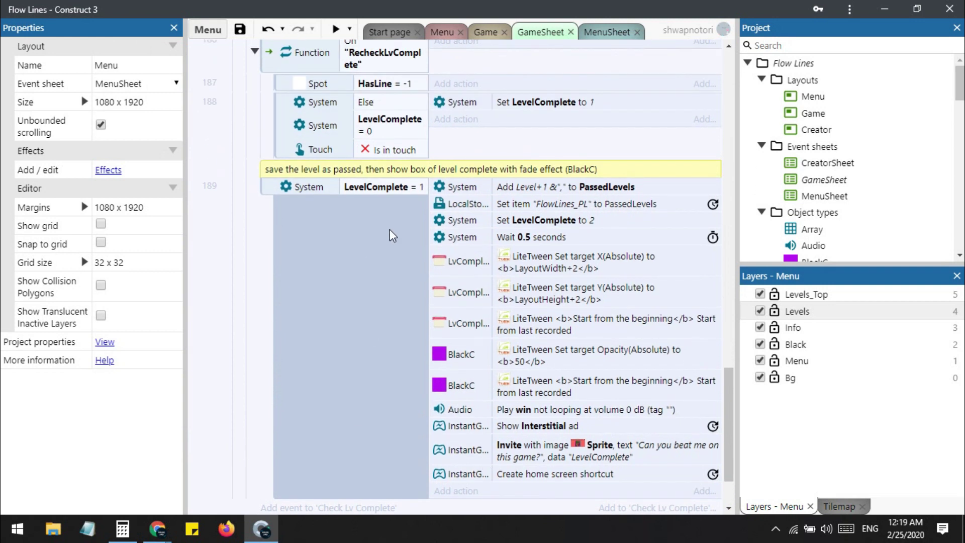
{"action": "scroll", "coordinate": [537, 281], "scroll_direction": "down", "scroll_amount": 2}
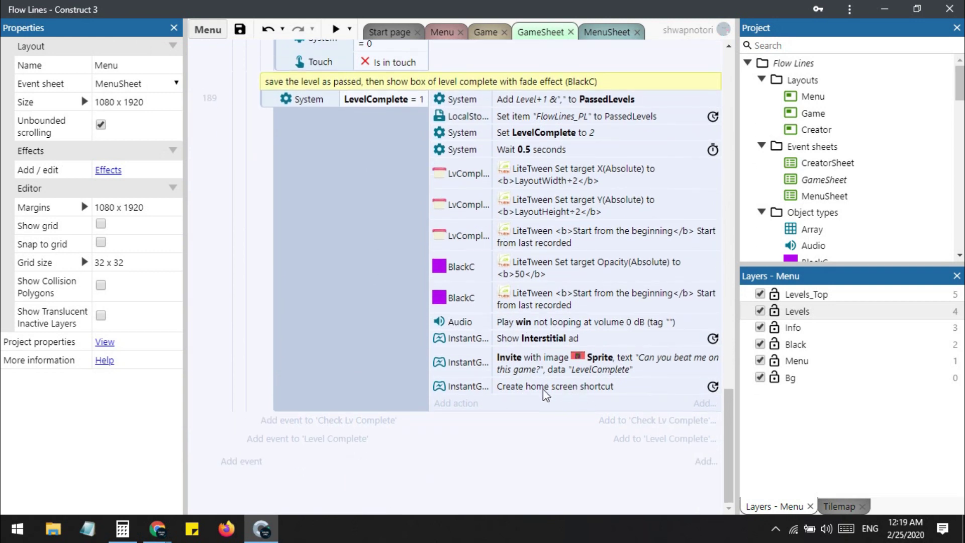
Step: Delete the Create home screen shortcut action from the level-complete event
{"action": "left_click", "coordinate": [497, 390]}
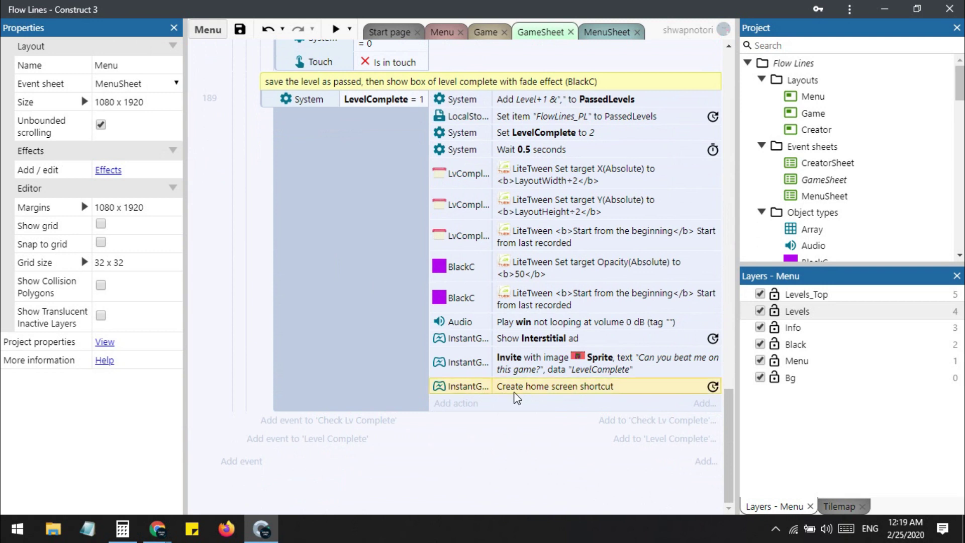
{"action": "key", "text": "Delete"}
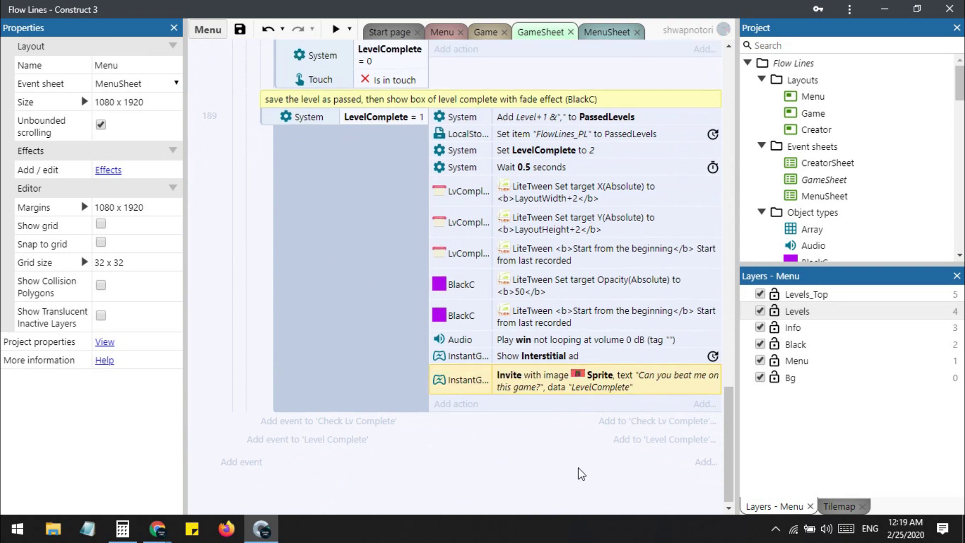
{"action": "scroll", "coordinate": [581, 469], "scroll_direction": "up", "scroll_amount": 4}
{"action": "scroll", "coordinate": [446, 423], "scroll_direction": "up", "scroll_amount": 5}
{"action": "scroll", "coordinate": [446, 393], "scroll_direction": "up", "scroll_amount": 5}
{"action": "scroll", "coordinate": [446, 378], "scroll_direction": "up", "scroll_amount": 3}
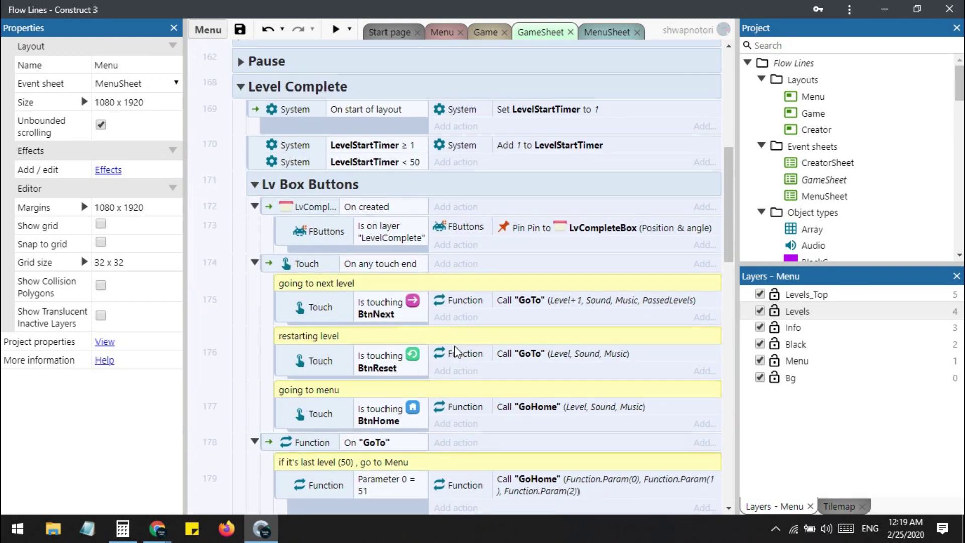
{"action": "scroll", "coordinate": [455, 351], "scroll_direction": "up", "scroll_amount": 5}
{"action": "scroll", "coordinate": [455, 352], "scroll_direction": "up", "scroll_amount": 3}
{"action": "scroll", "coordinate": [455, 352], "scroll_direction": "up", "scroll_amount": 2}
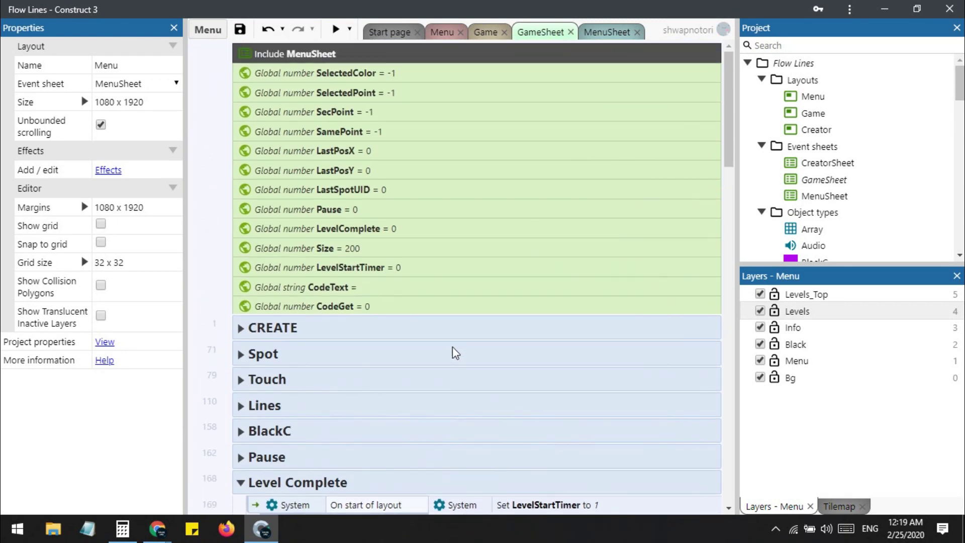